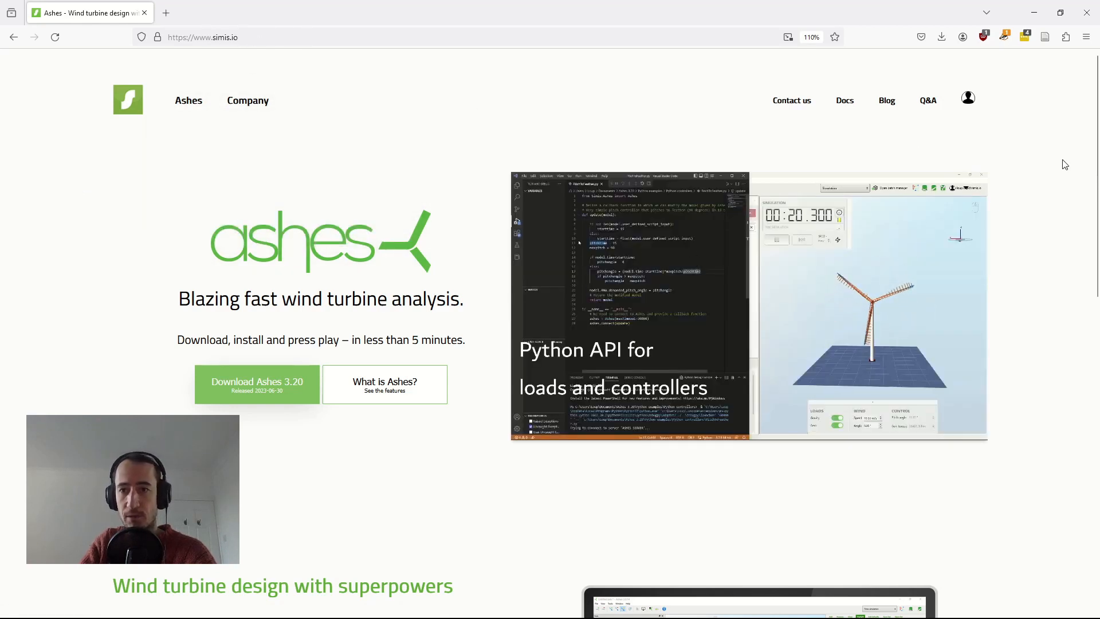
- Open the Simis account page and highlight the Company account heading
left_click(968, 101)
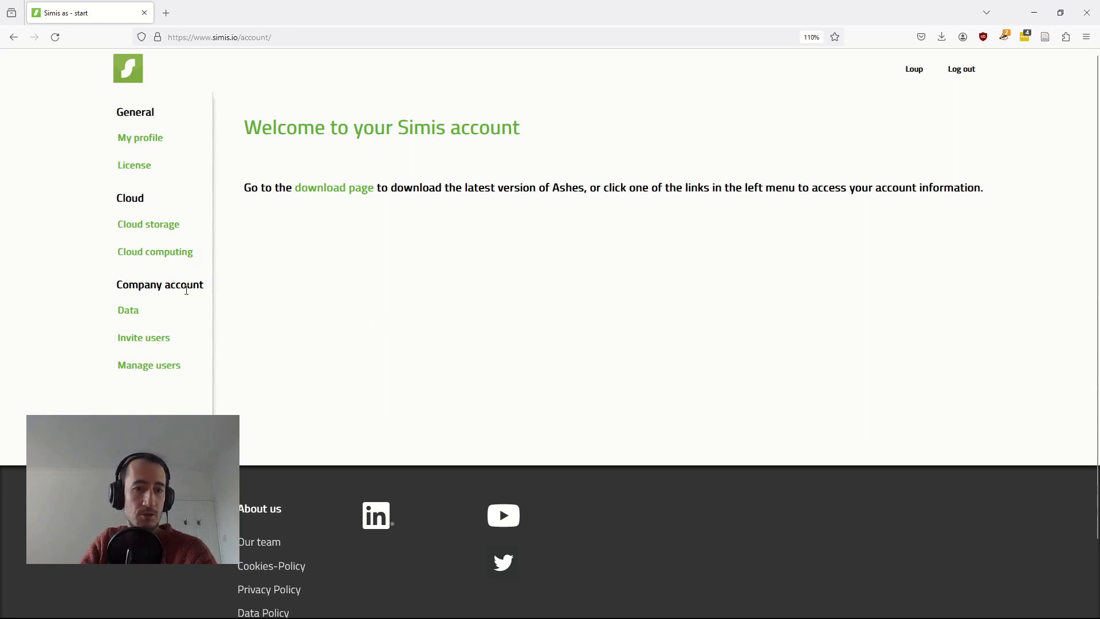
left_click_drag(117, 285, 204, 298)
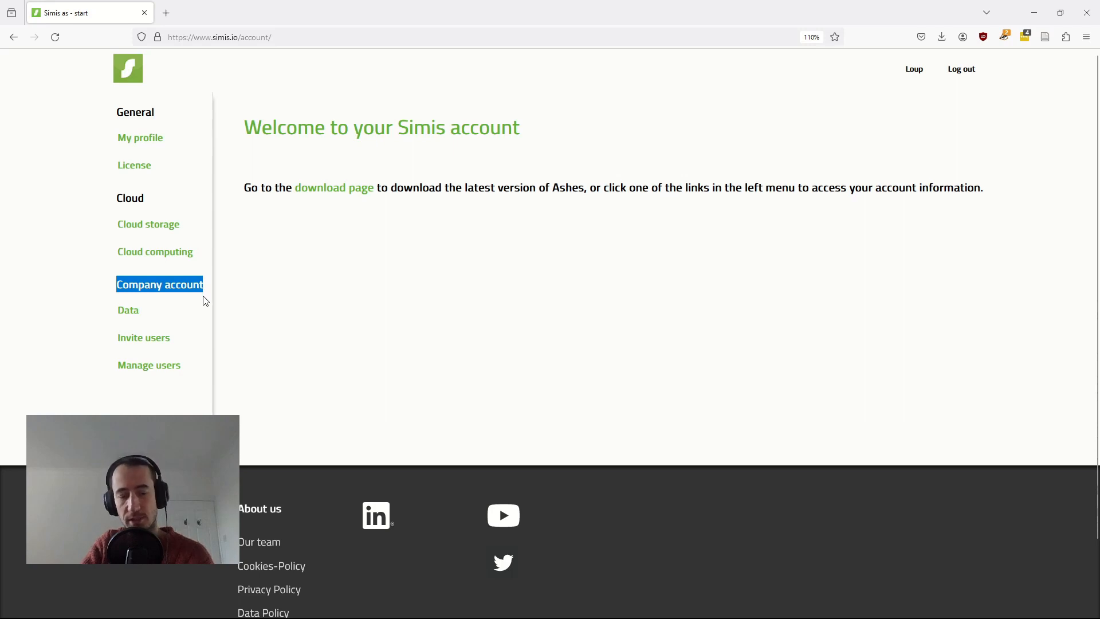
left_click(332, 315)
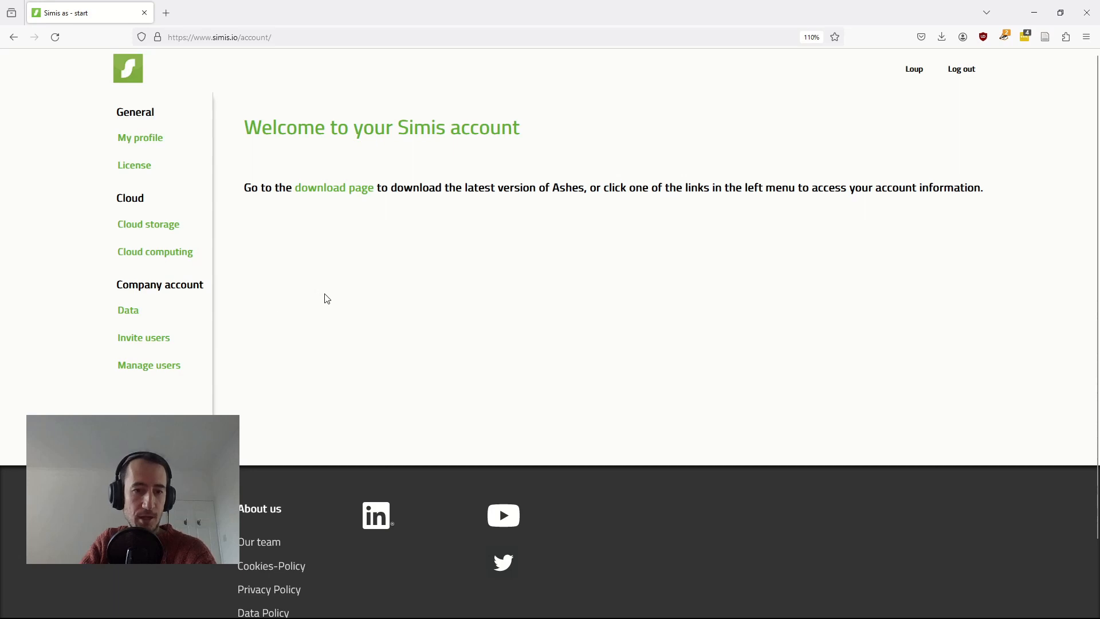
- Check the Data page's institution name, University of Wind Turbines, then go to Invite users
left_click(134, 314)
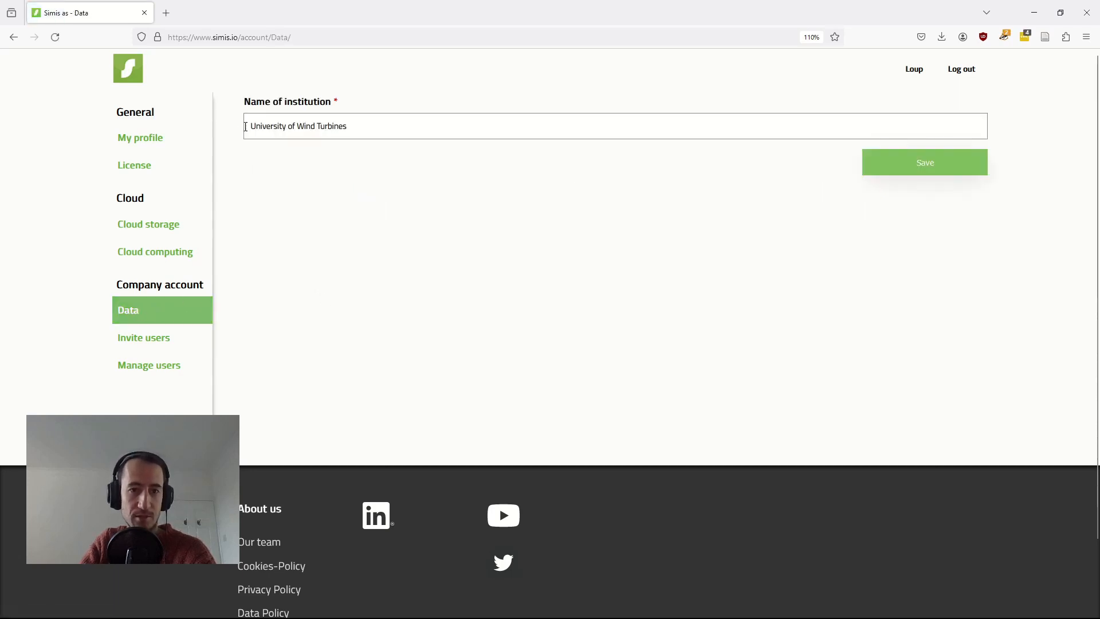
triple_click(388, 130)
left_click(518, 197)
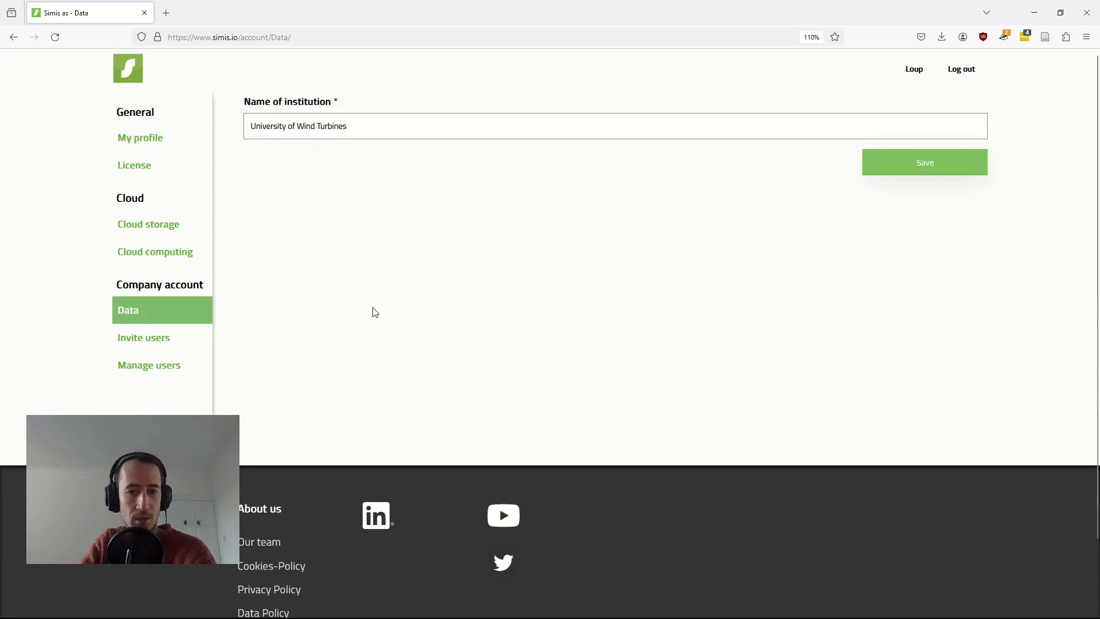
left_click(158, 343)
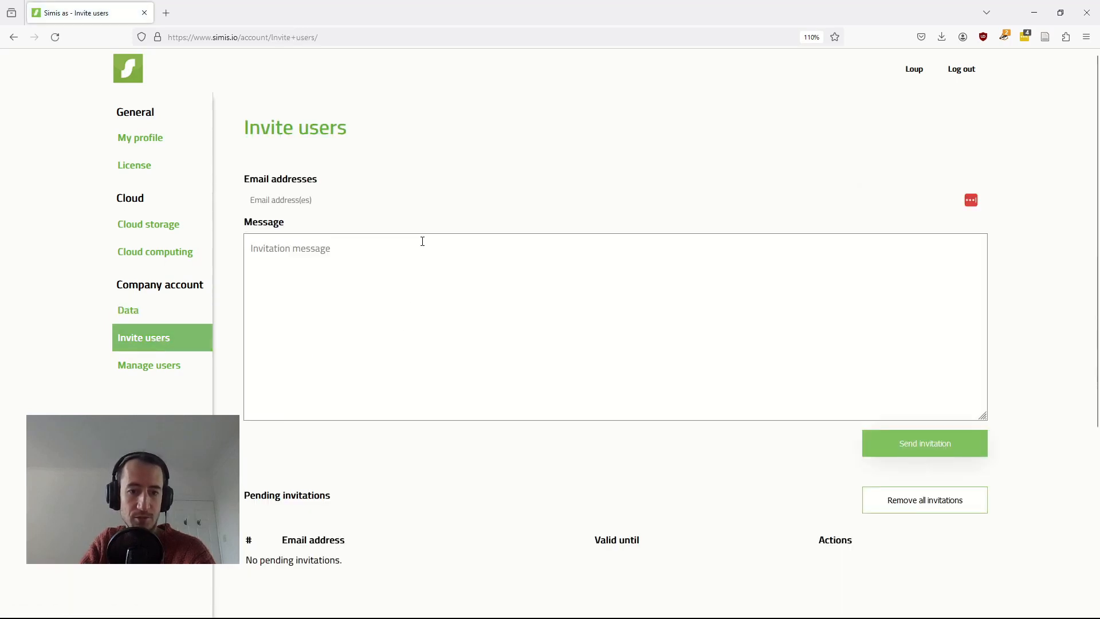
- Invite one email address with a short personal join message and send the invitation
left_click(299, 200)
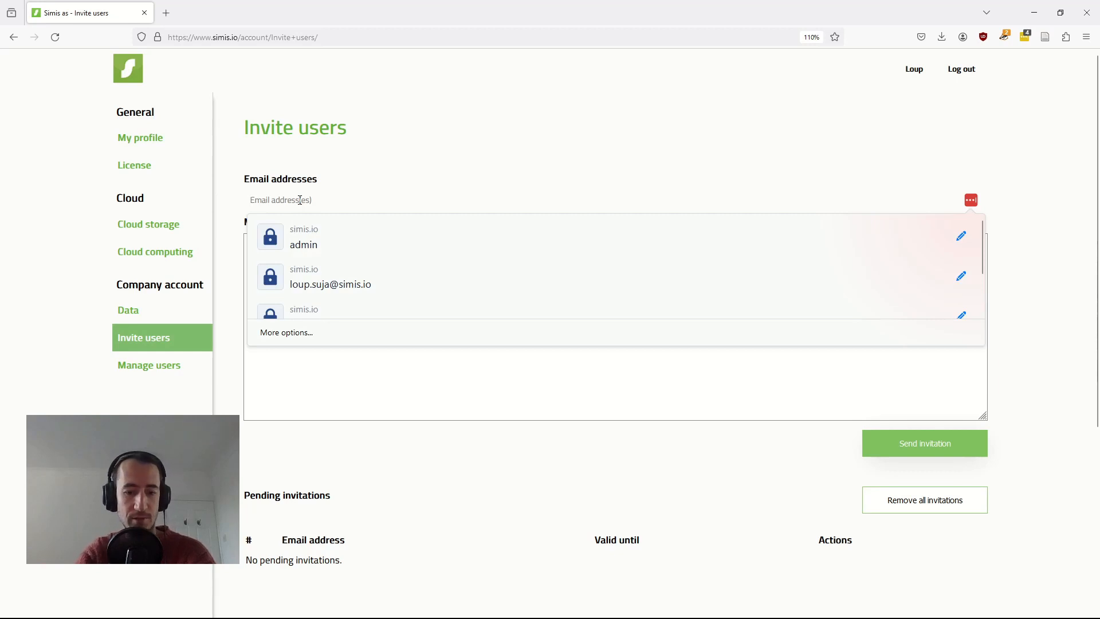
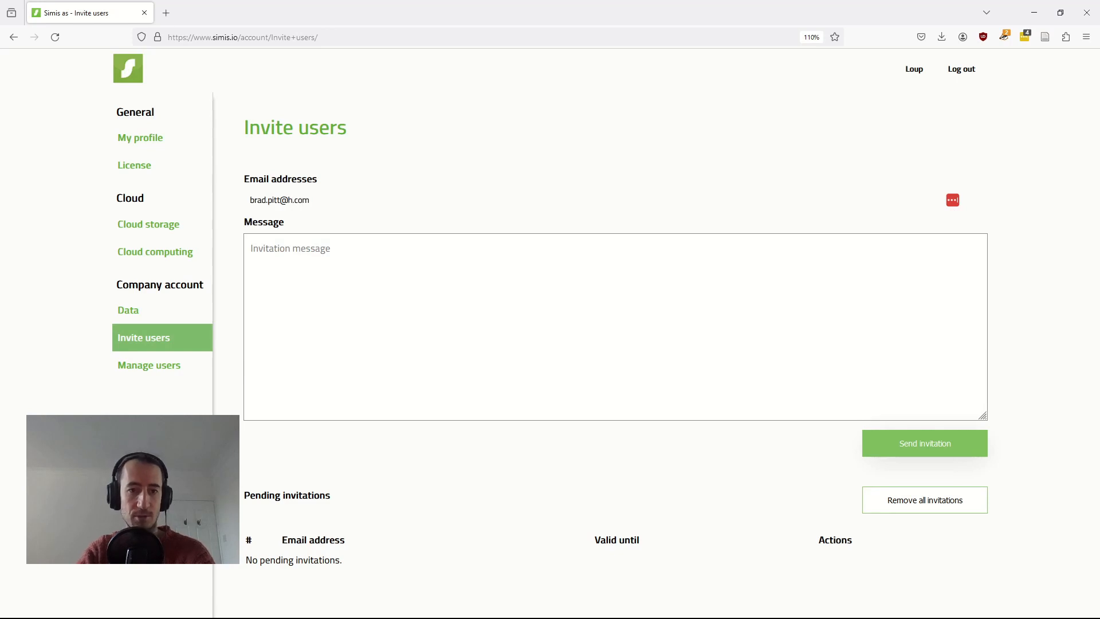
left_click(328, 280)
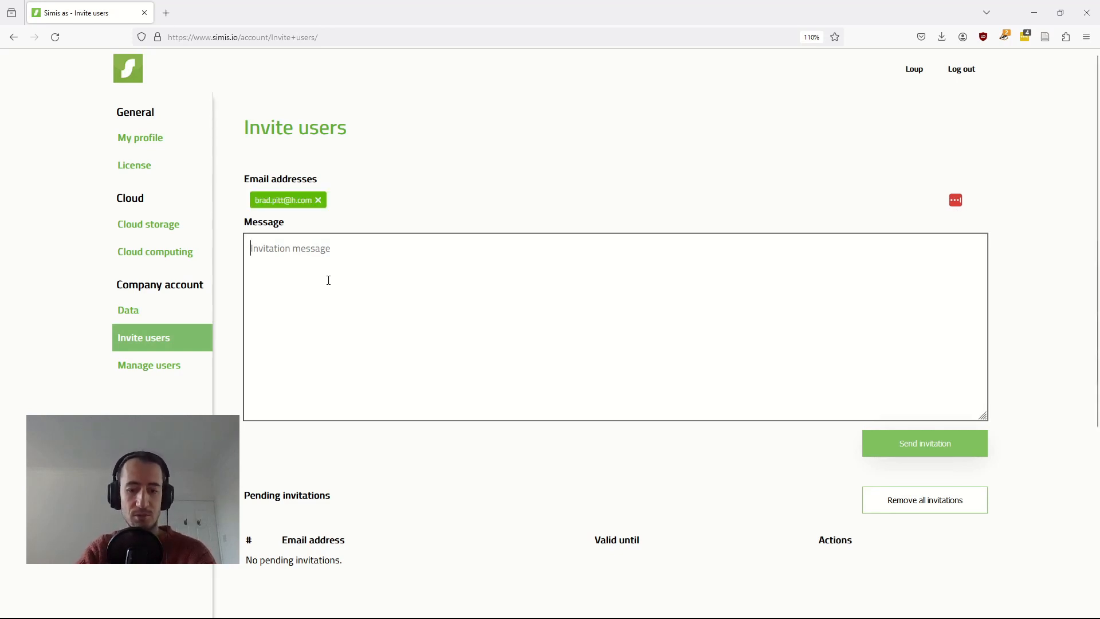
type("Hi Brad, please join")
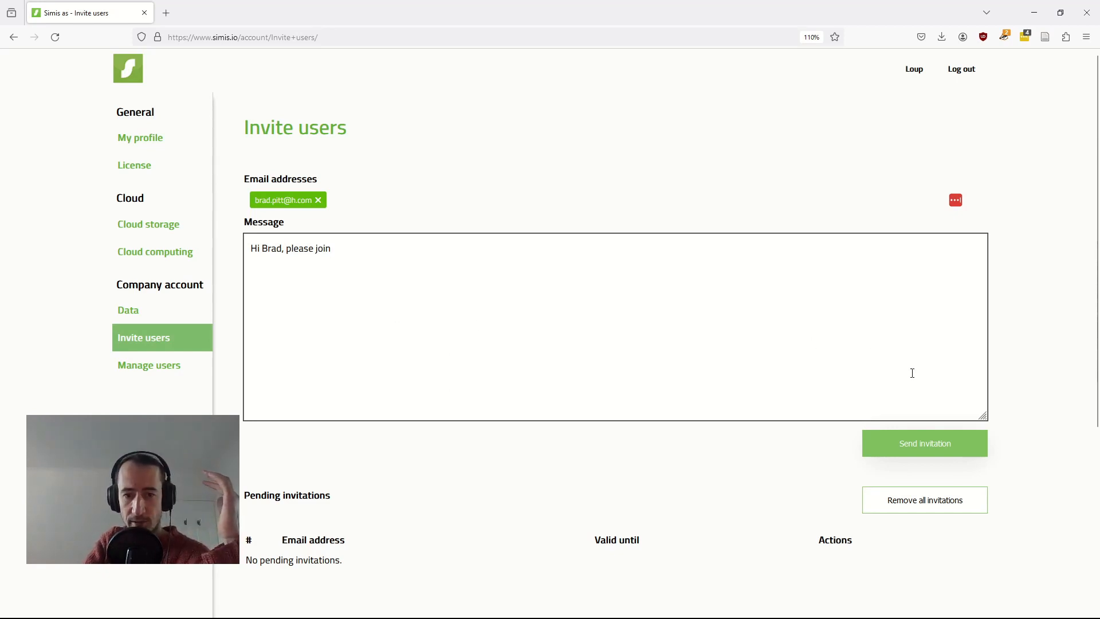
left_click(922, 446)
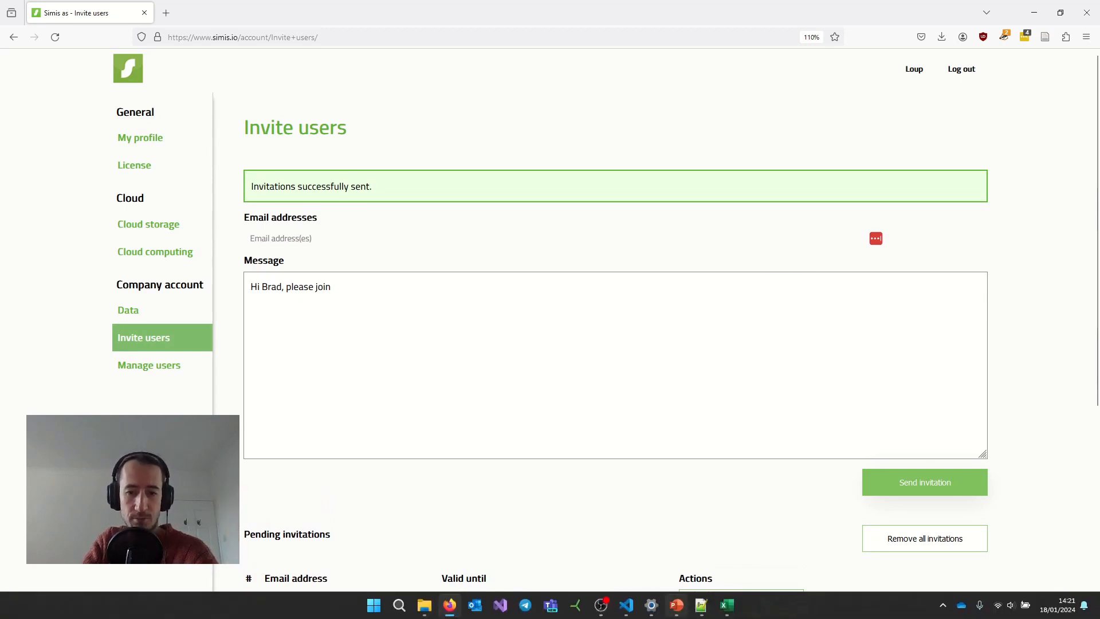
left_click(676, 605)
left_click(115, 152)
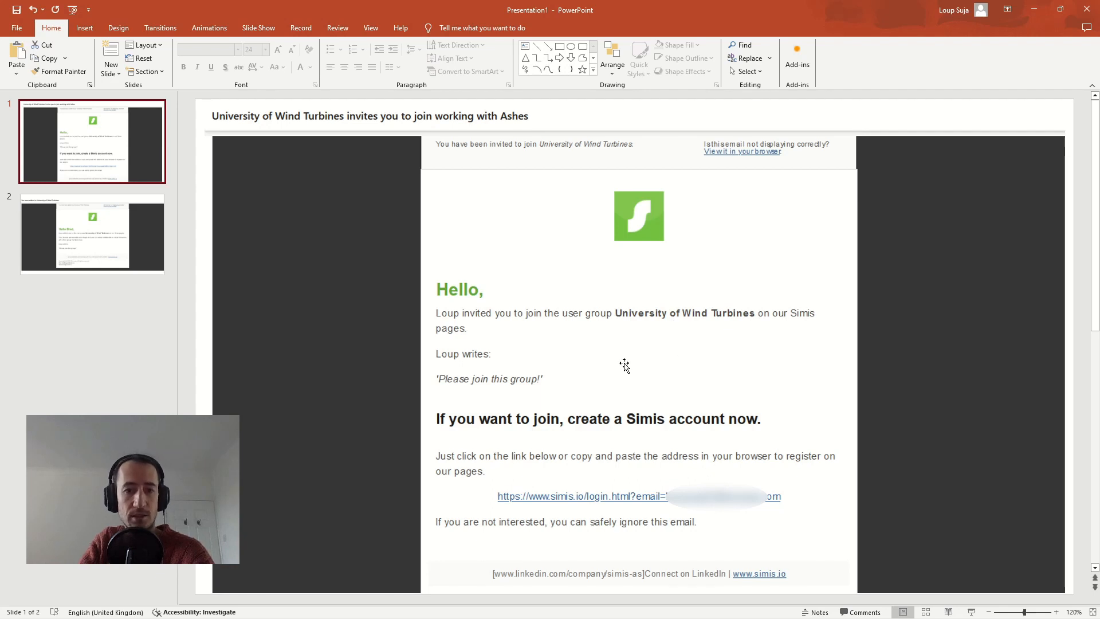
left_click(91, 238)
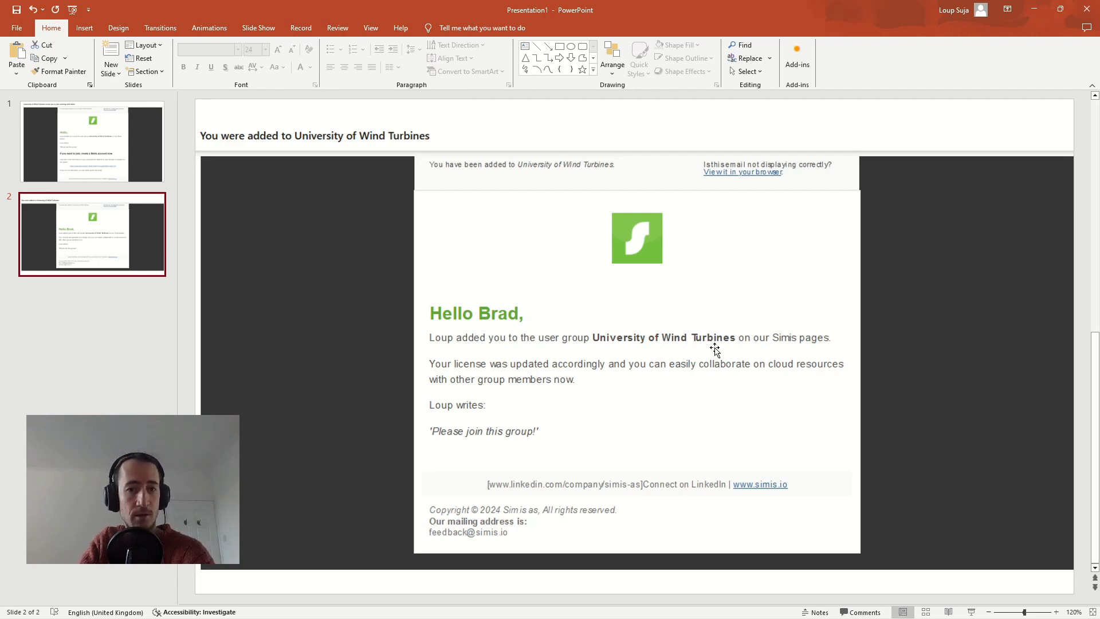
key("alt+Tab")
- Review the pending invitations, then view Manage users with its single Administrator member
scroll(714, 348, "down", 3)
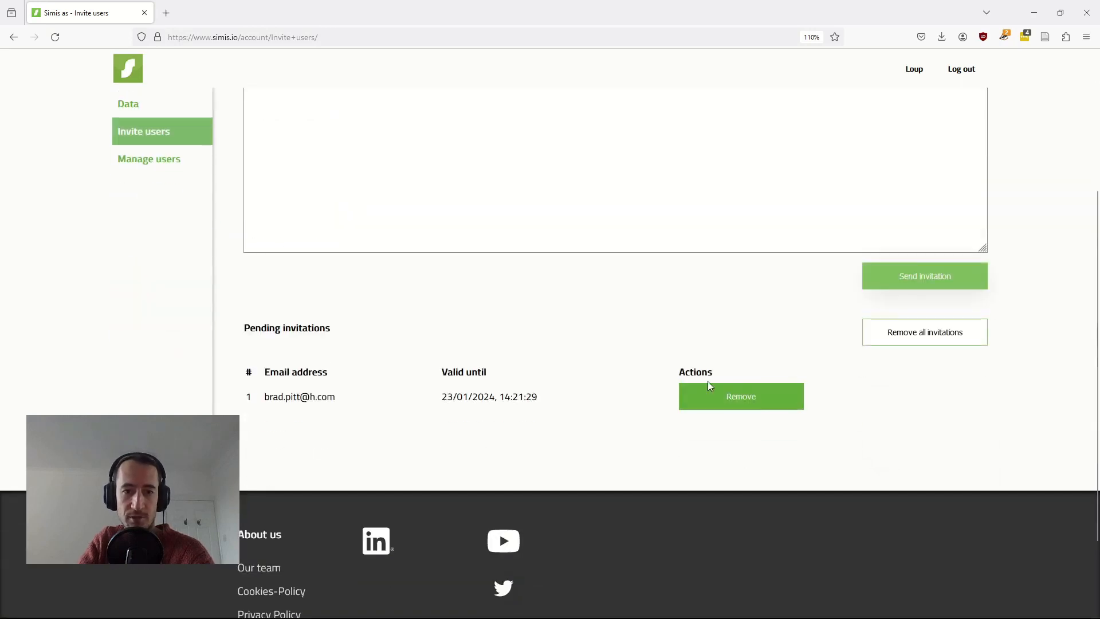
scroll(617, 351, "up", 4)
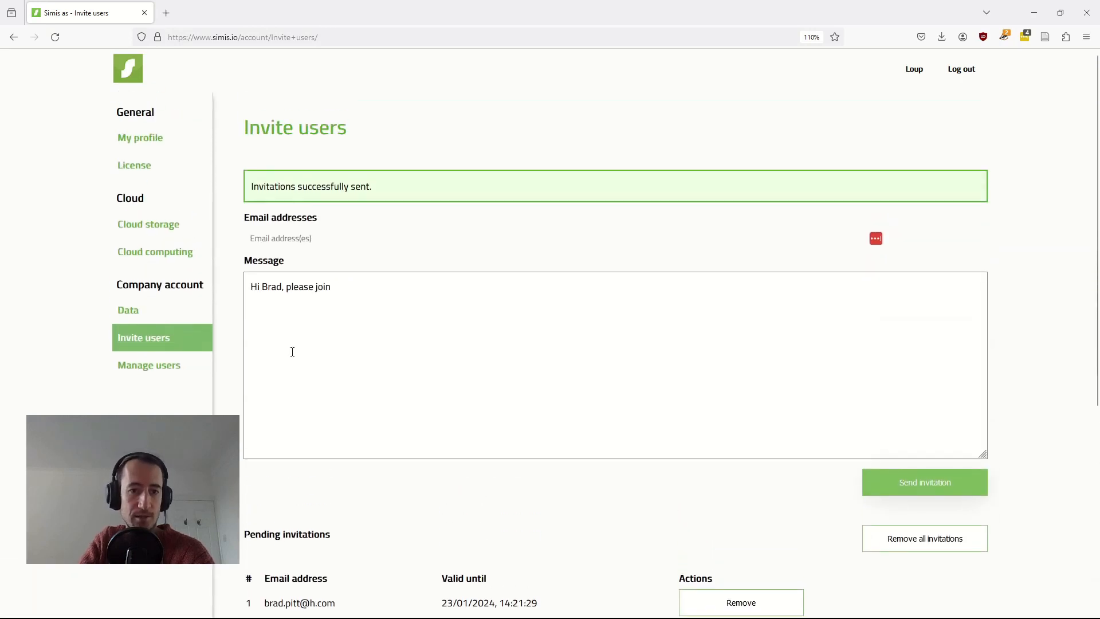
left_click(149, 374)
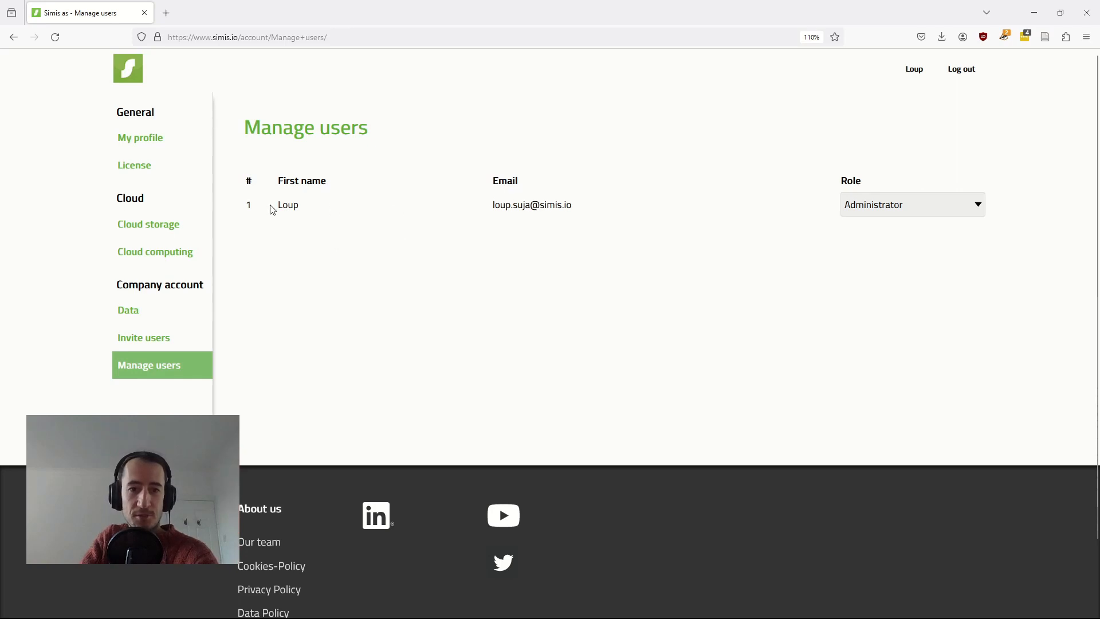
- Inspect the member's Role choices, leaving Administrator unchanged, and return to Invite users
left_click(892, 212)
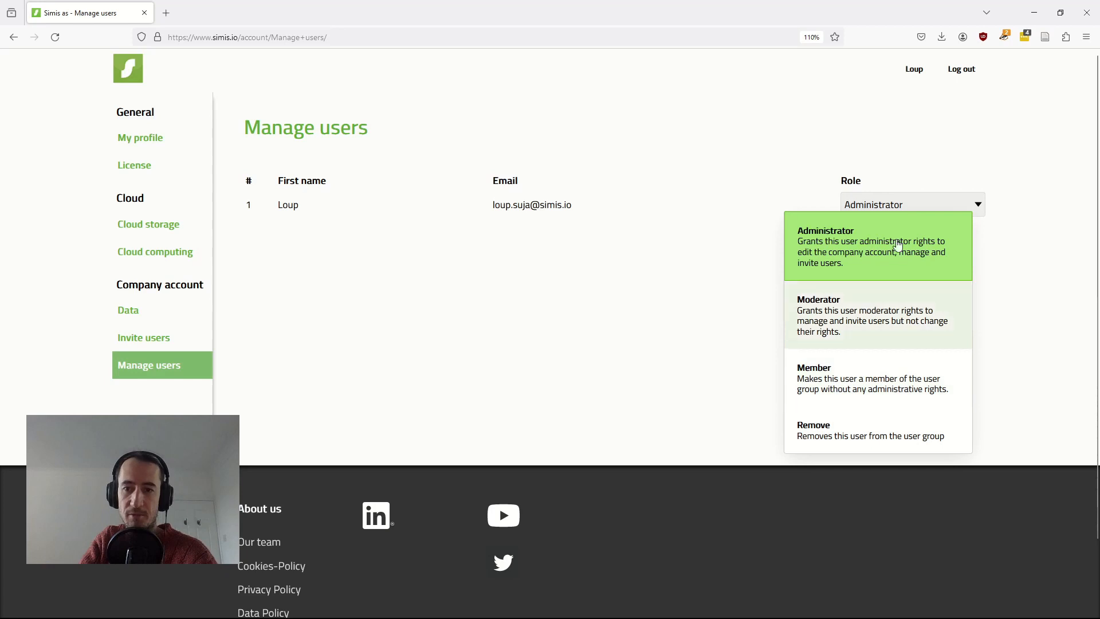
left_click(897, 206)
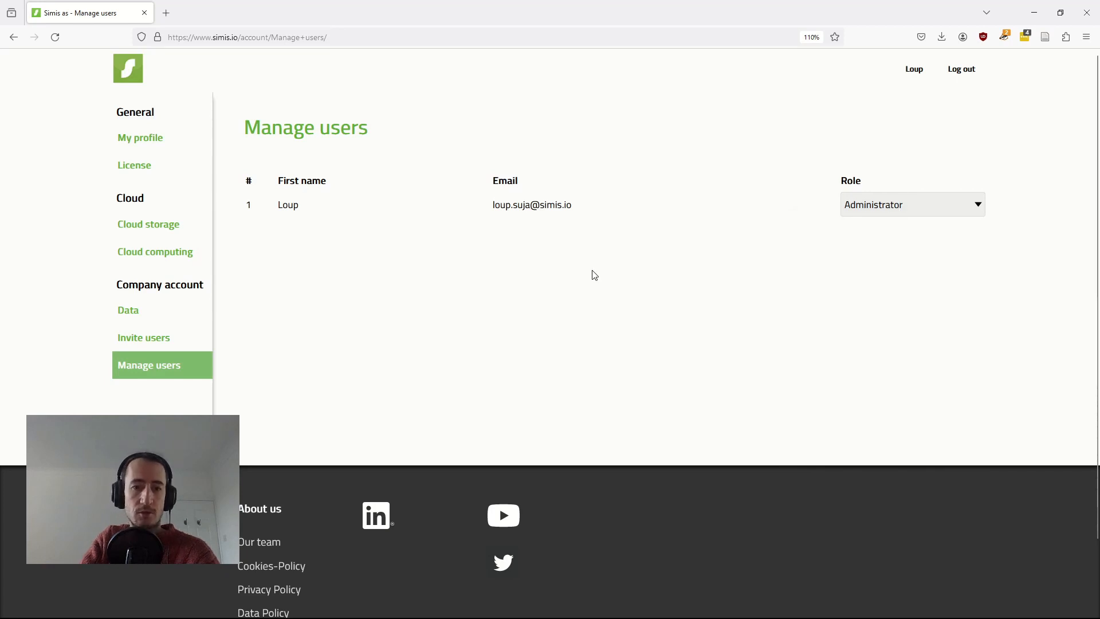
left_click(165, 340)
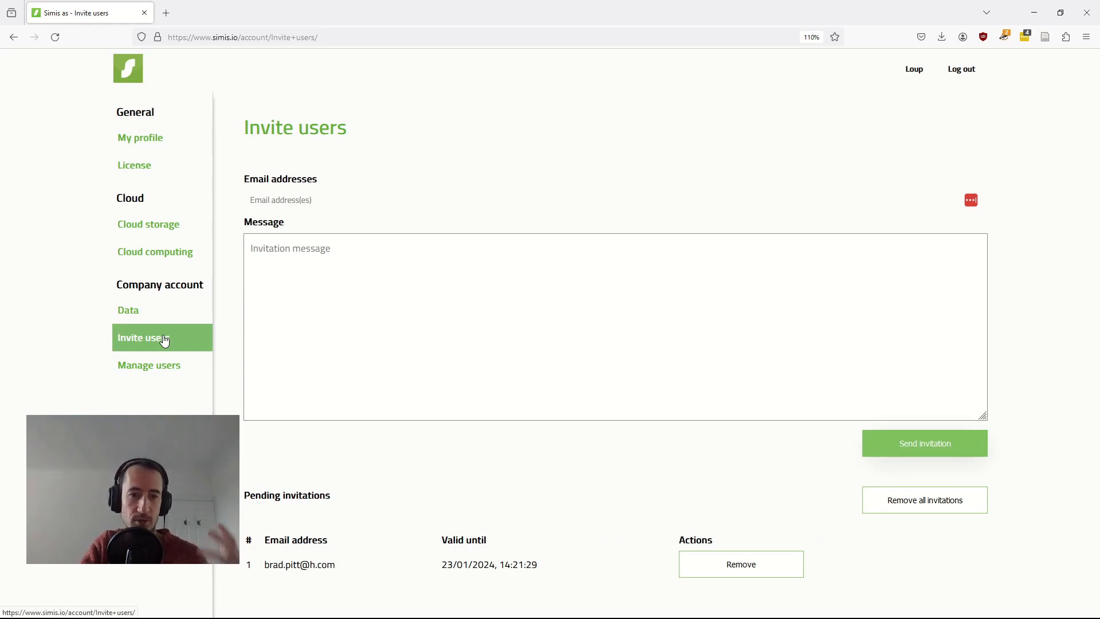
- Focus the Email addresses field, dismiss autofill, and bring up the Excel address list
left_click(312, 200)
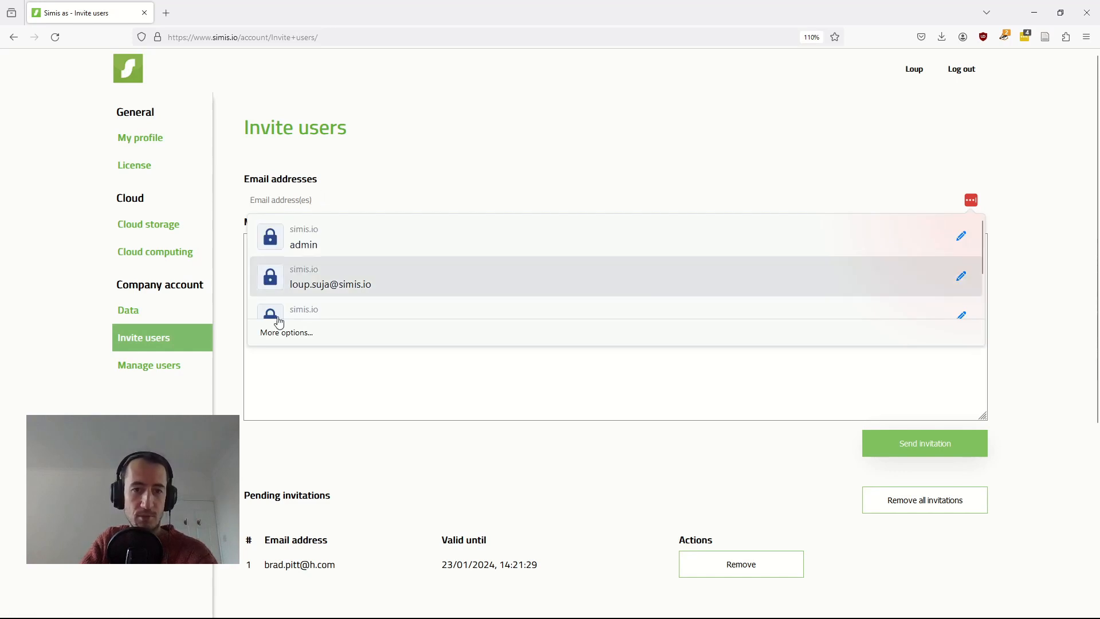
left_click(229, 460)
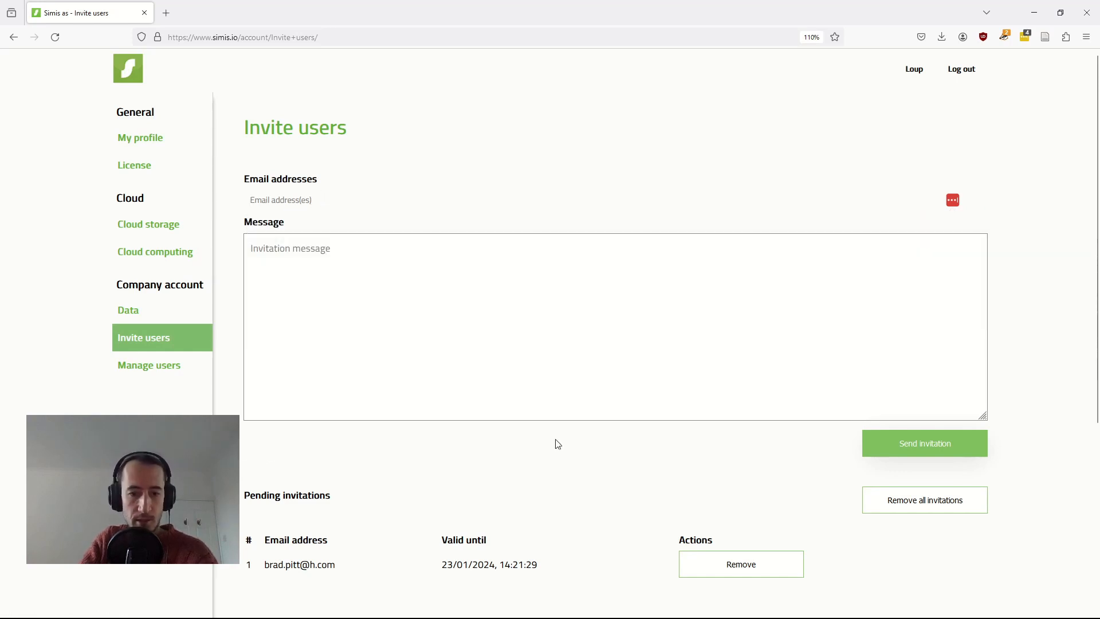
mouse_move(686, 609)
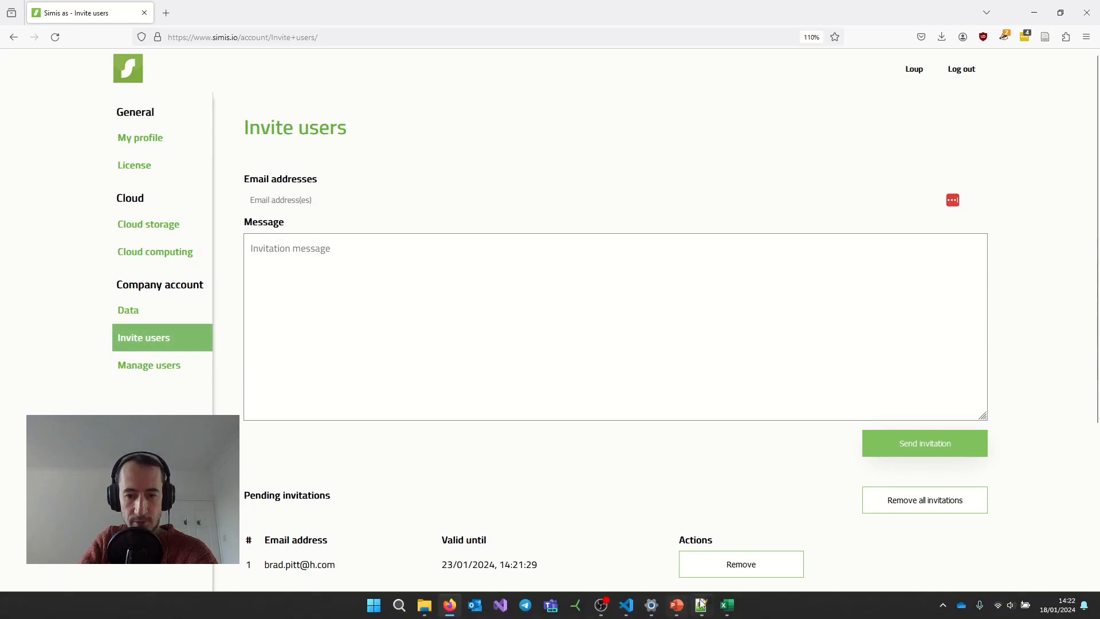
left_click(727, 606)
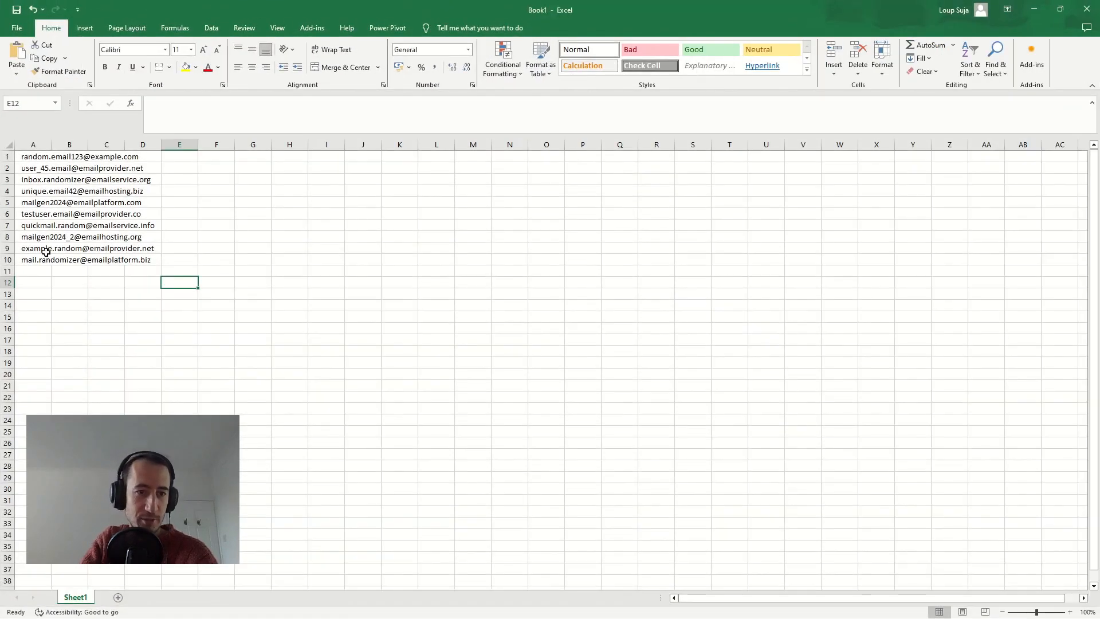
- Copy the ten email addresses in cells A1:A10
left_click_drag(33, 158, 27, 261)
left_click(289, 214)
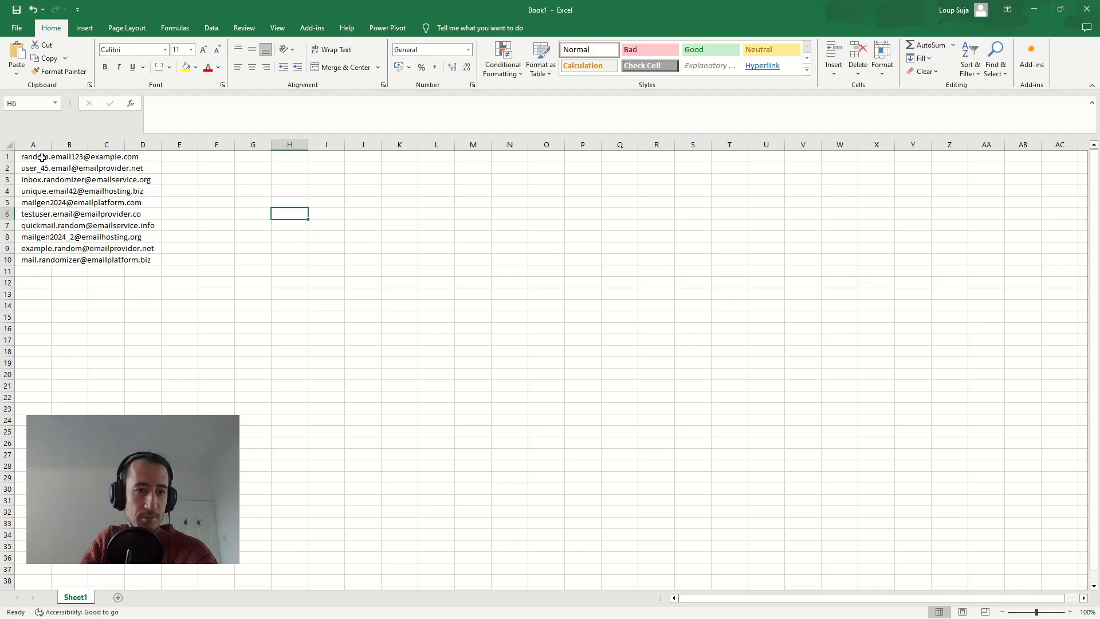
key("alt+Tab")
left_click(290, 201)
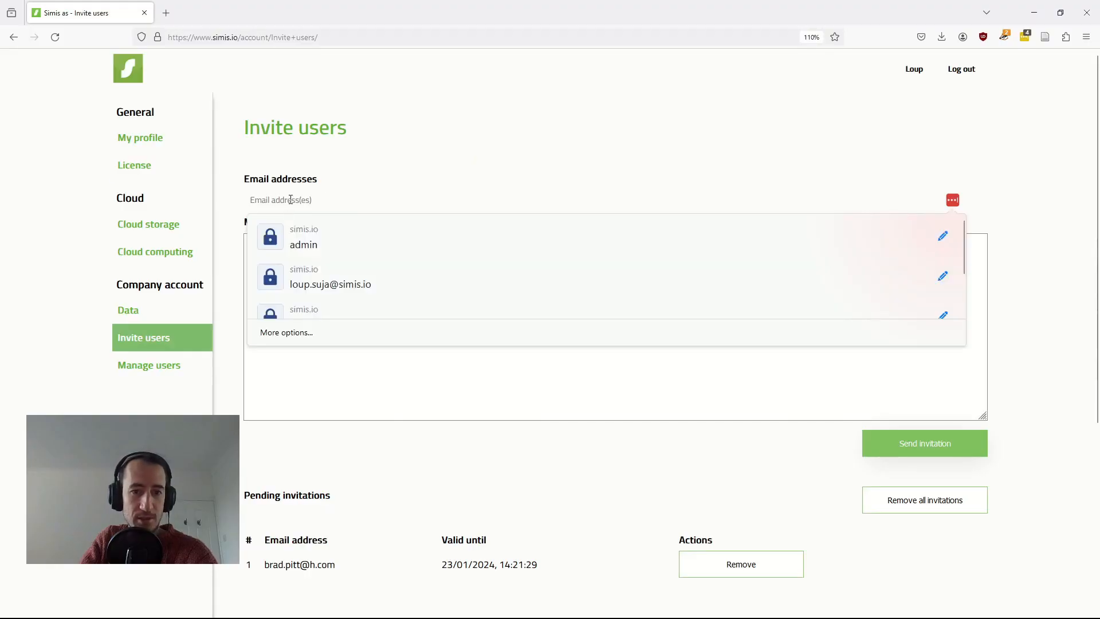
left_click(388, 387)
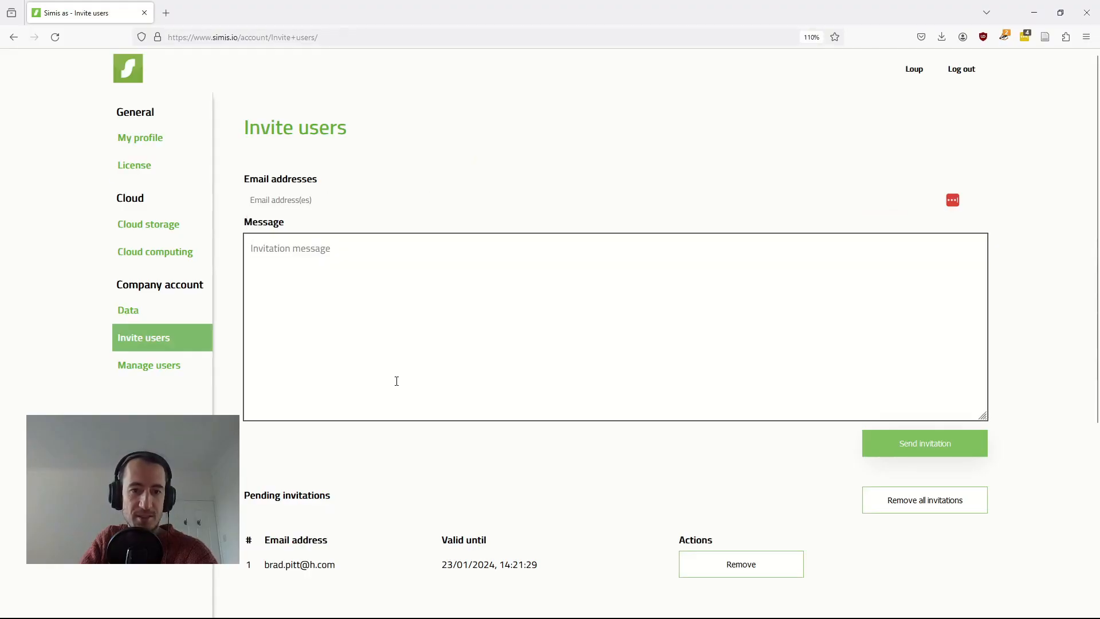
key("alt+Tab")
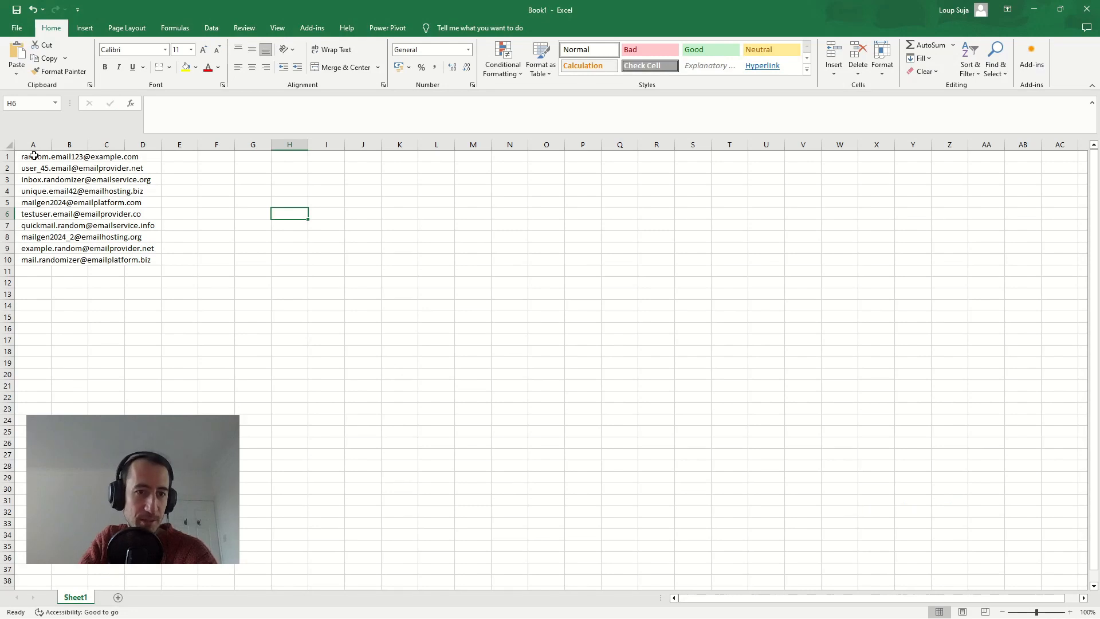
left_click_drag(34, 156, 36, 259)
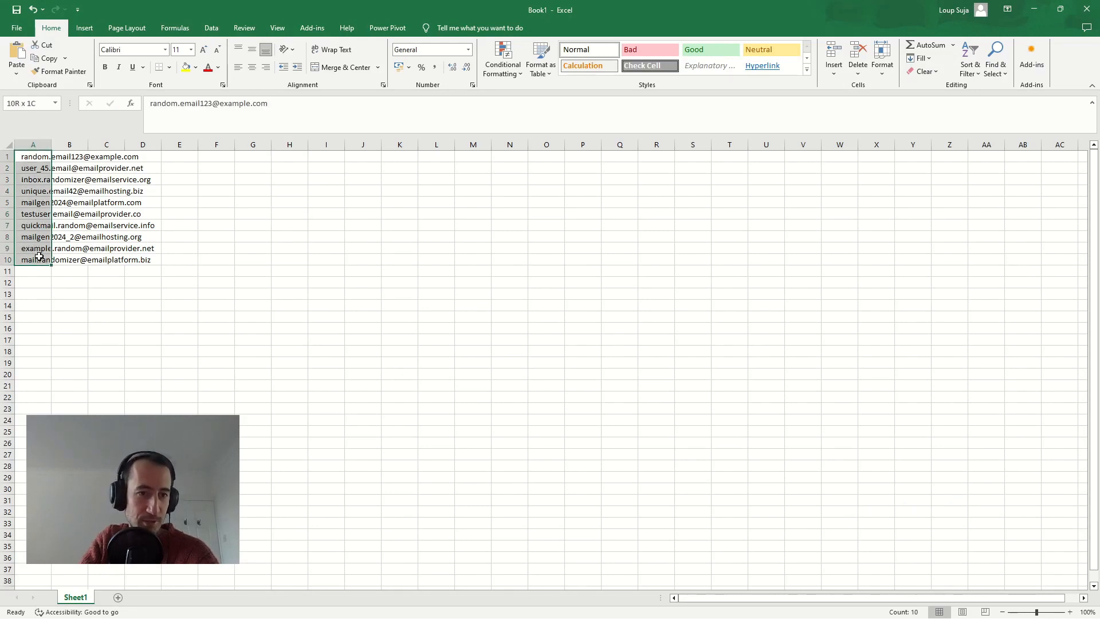
key("ctrl+c")
- Paste the addresses transposed into H3:Q3 and copy that row
right_click(293, 179)
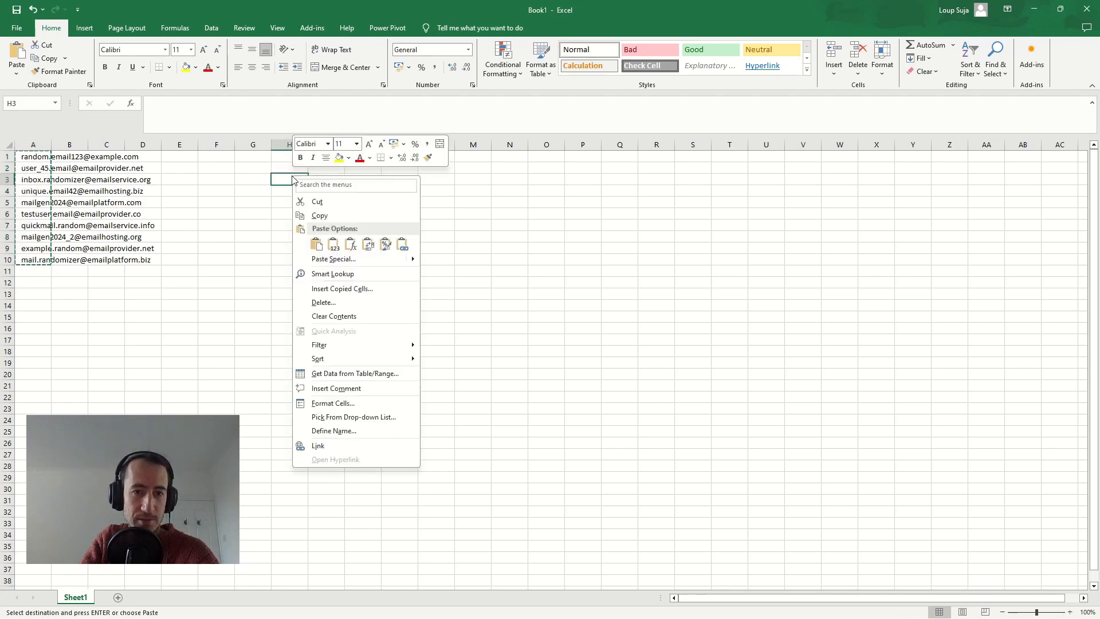
left_click(370, 250)
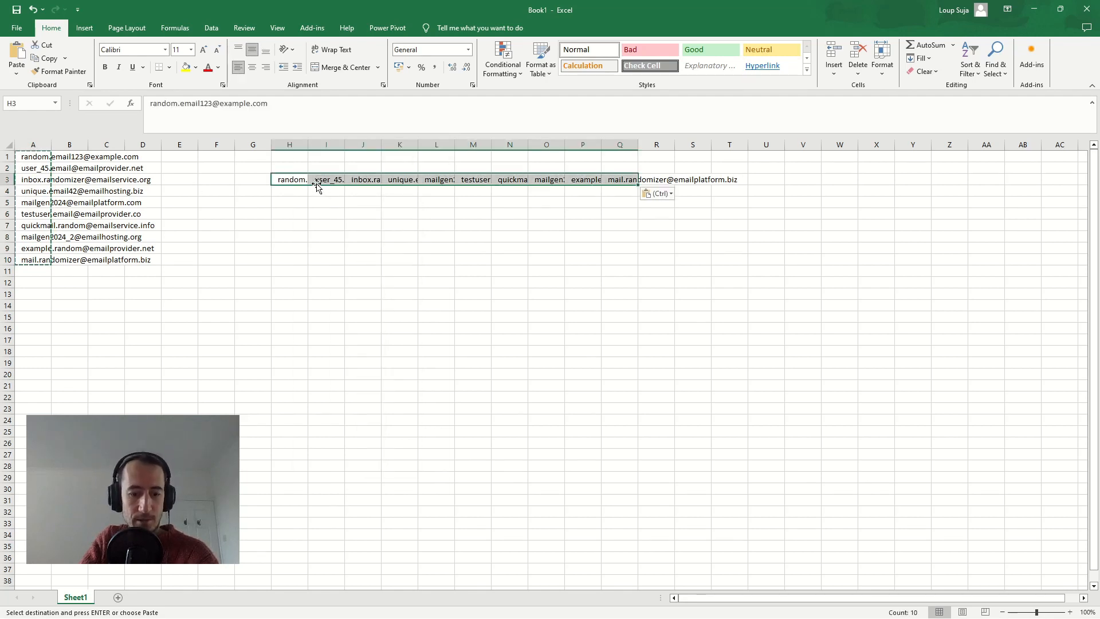
key("ctrl")
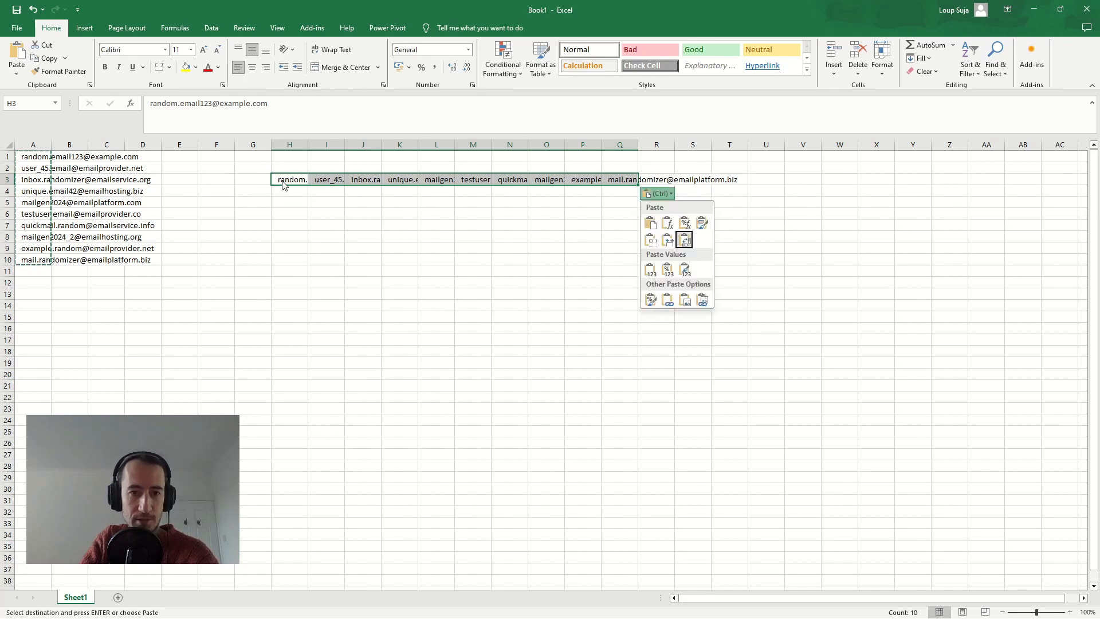
key("Escape")
left_click_drag(290, 181, 574, 181)
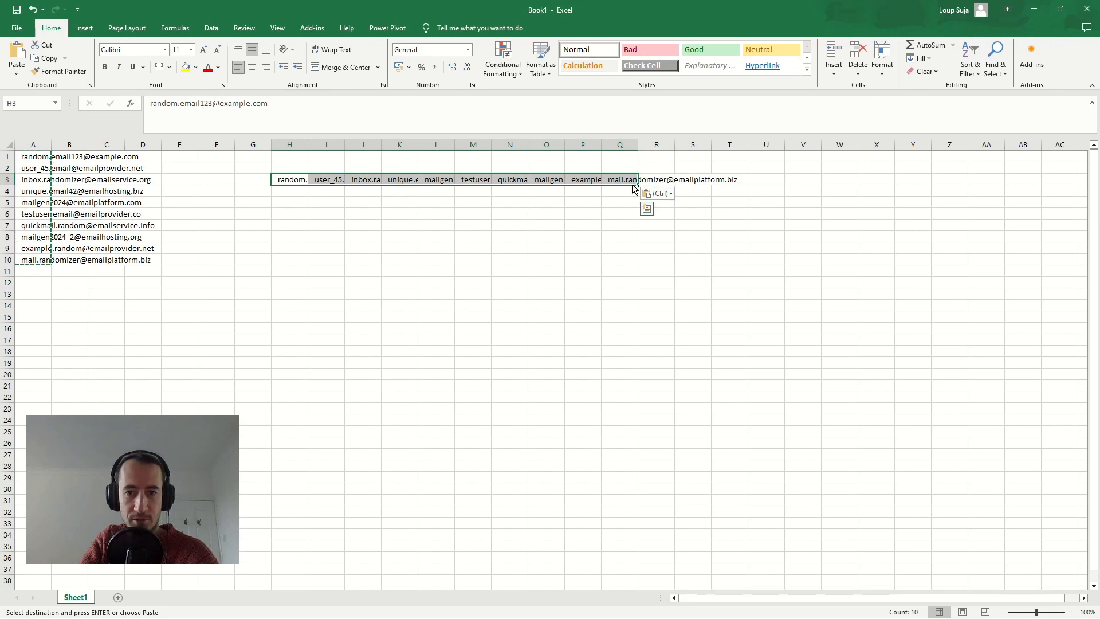
key("ctrl+c")
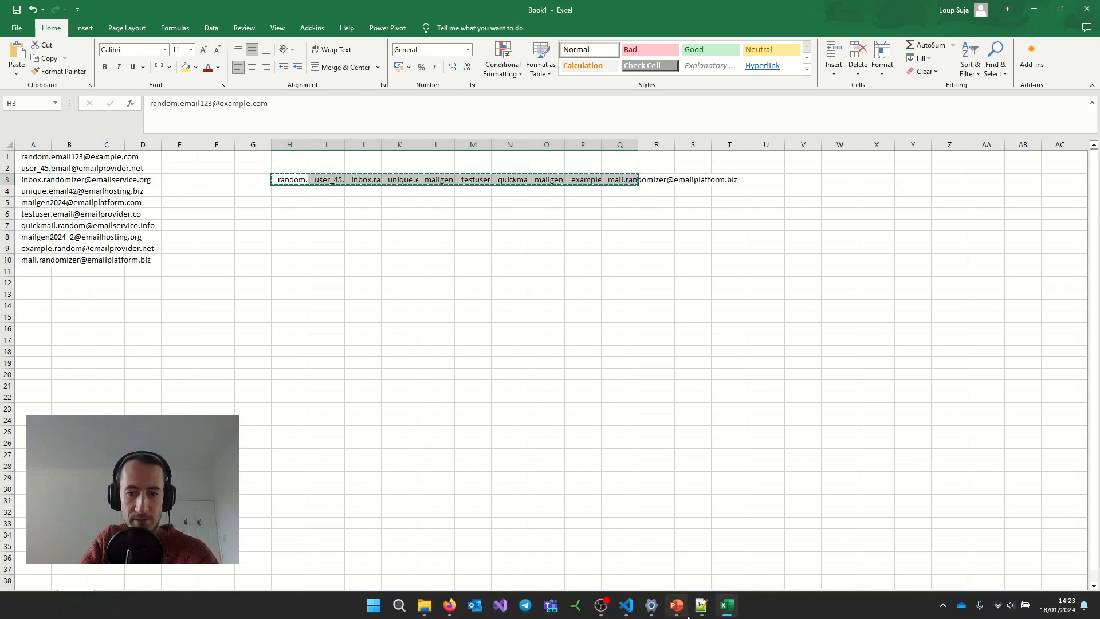
- Paste the tab-separated address row into a new Notepad++ tab
left_click(701, 611)
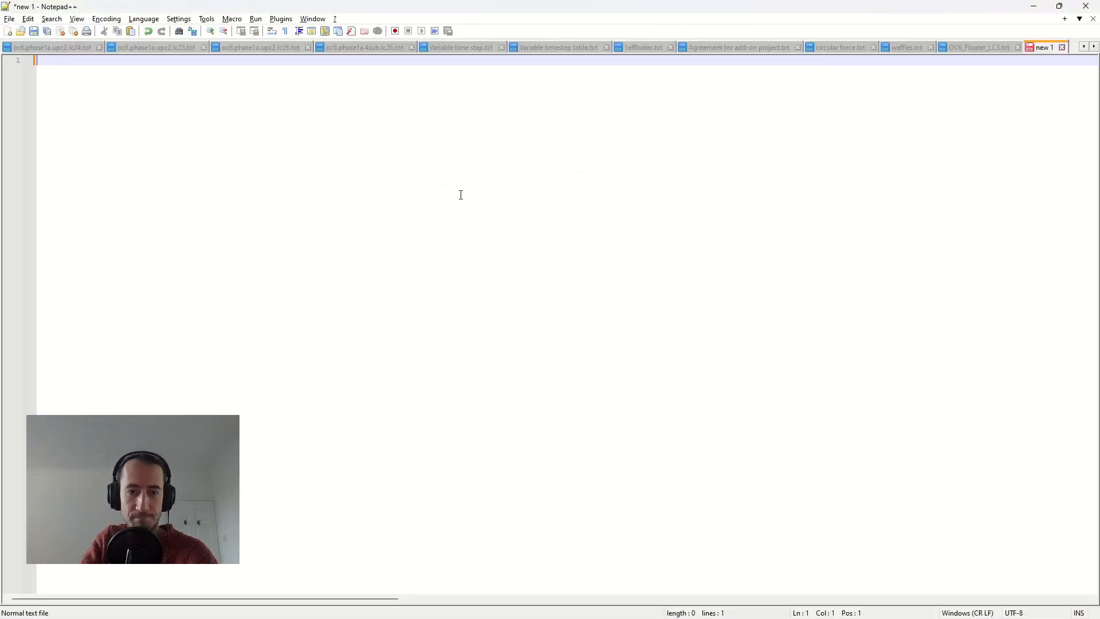
key("ctrl+v")
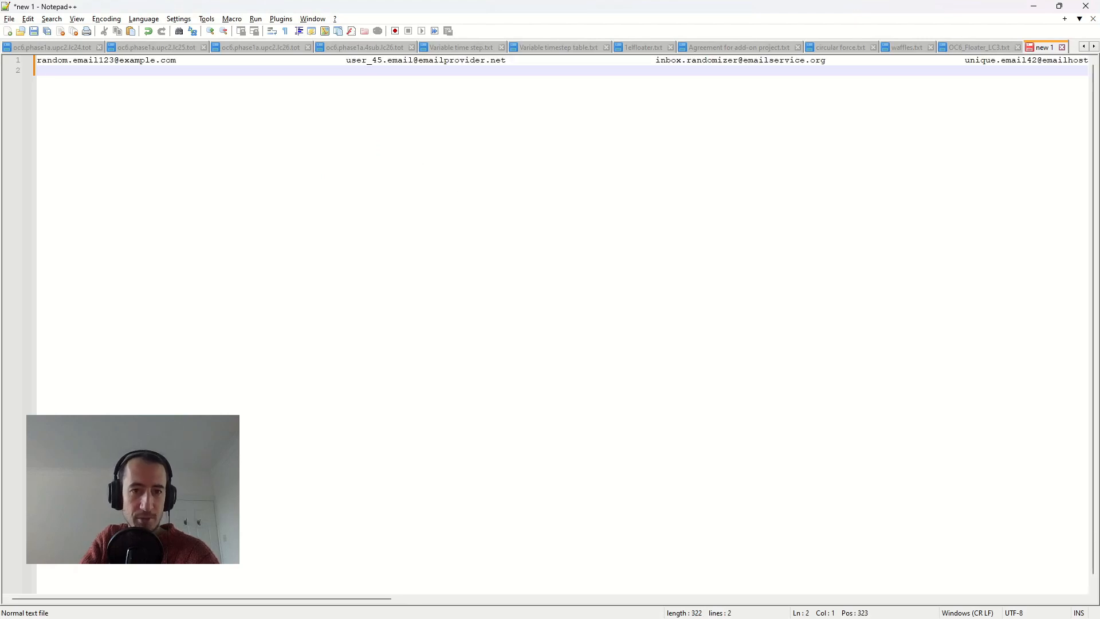
key("shift+Up")
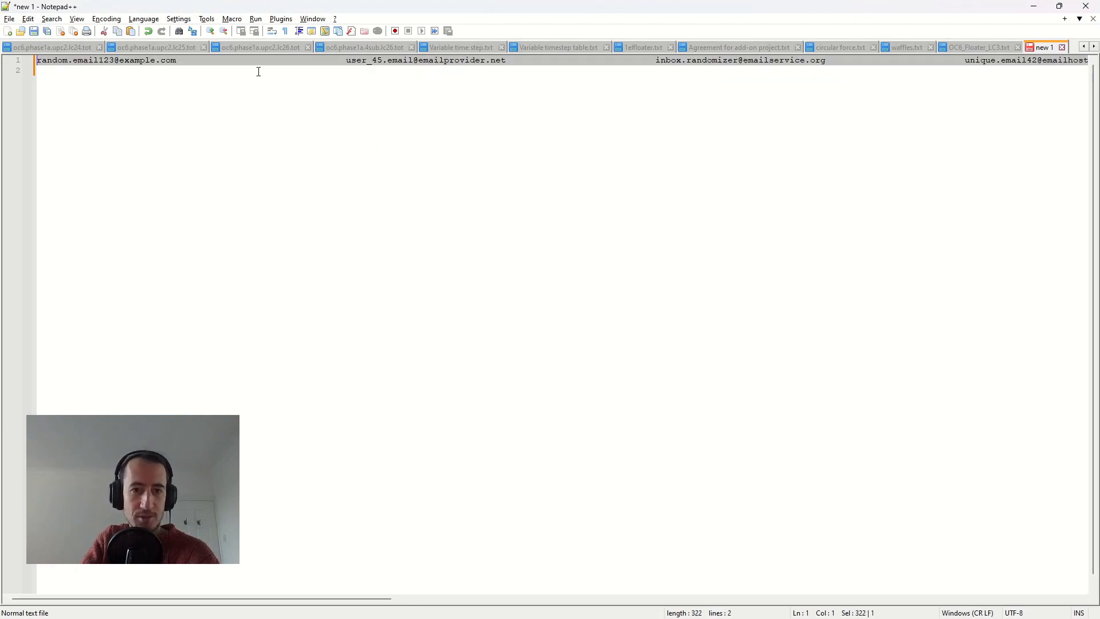
- Replace all tab separators with commas and select the resulting comma-separated line
key("ctrl+f")
left_click(701, 317)
key("Tab")
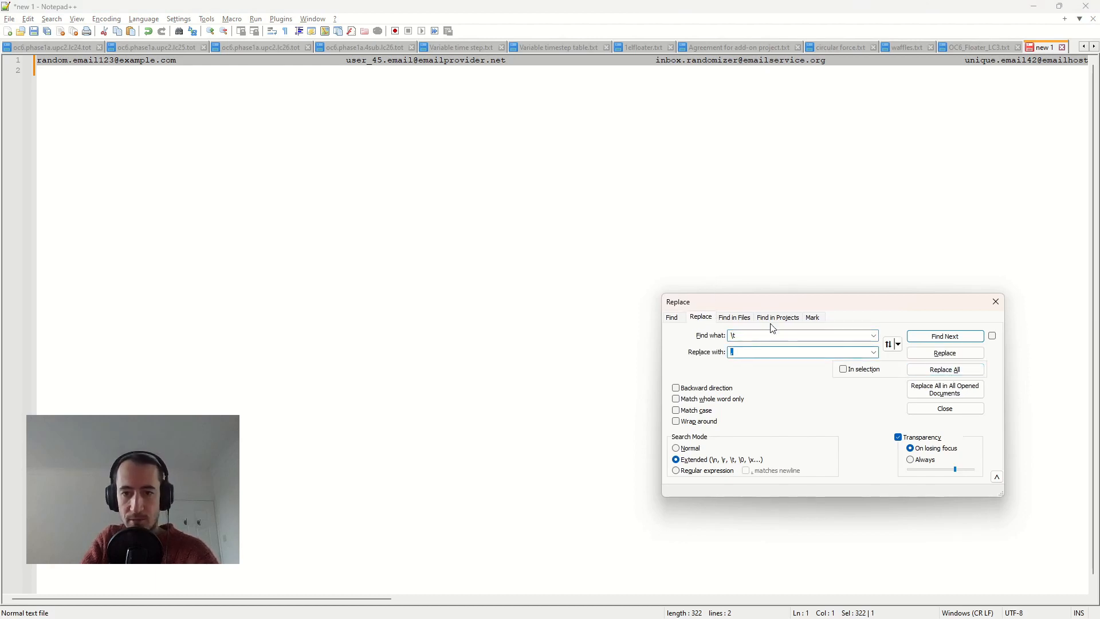
left_click_drag(764, 306, 700, 275)
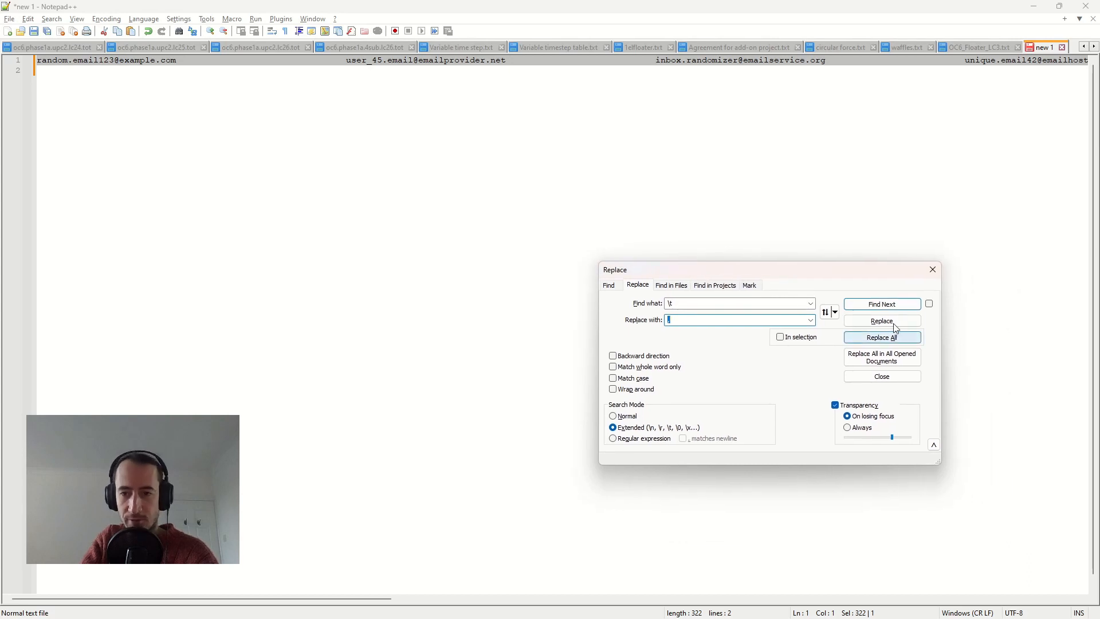
left_click(890, 345)
left_click(250, 86)
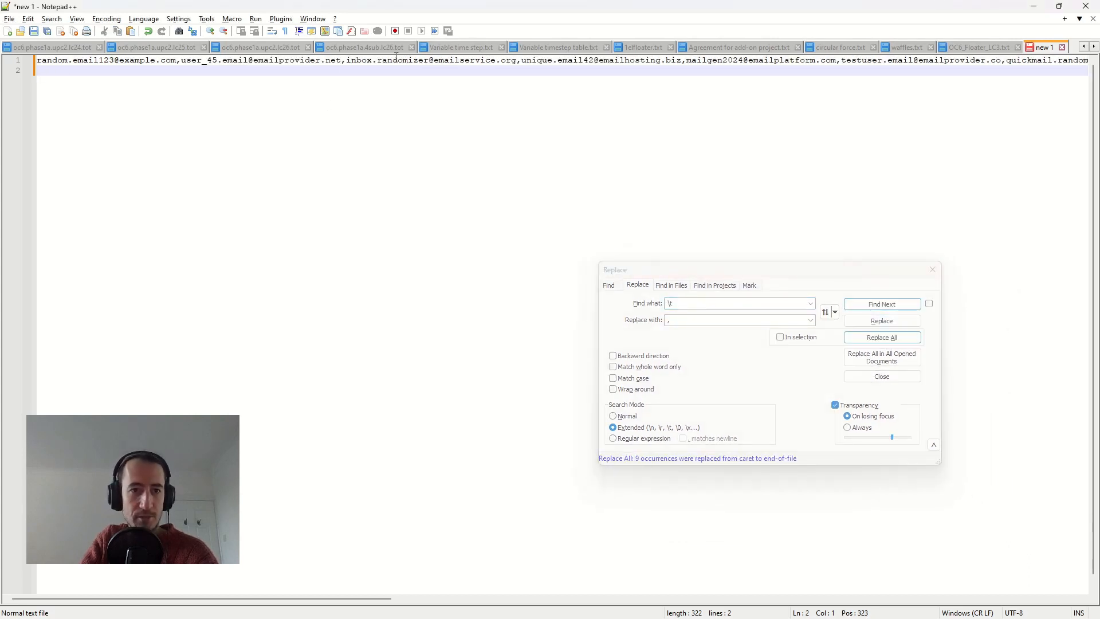
key("shift+Up")
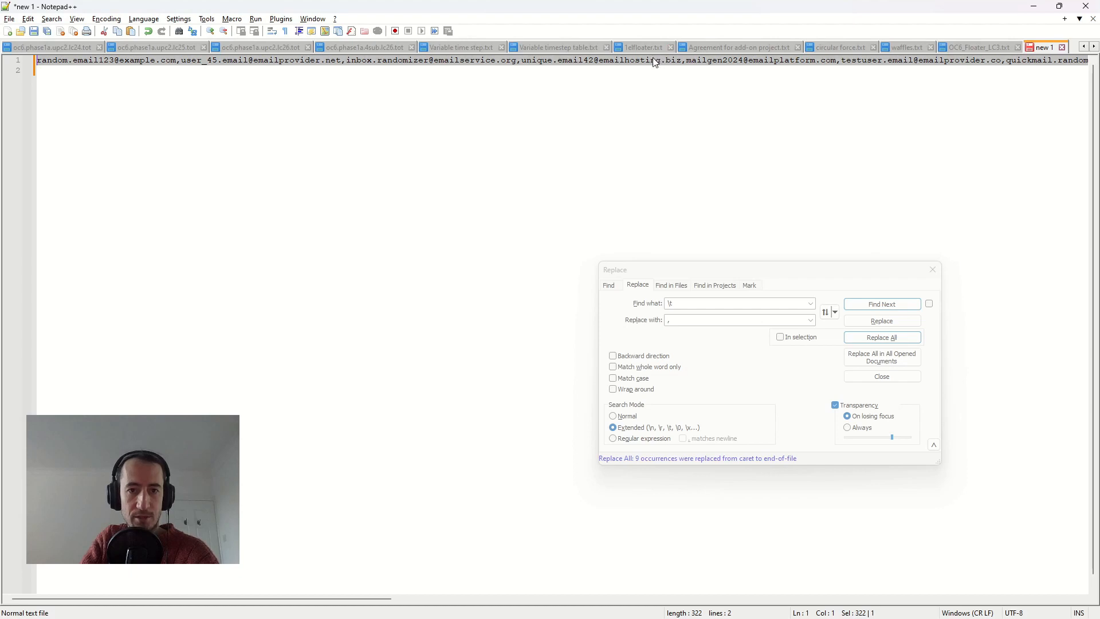
key("alt+Tab")
key("alt+Tab")
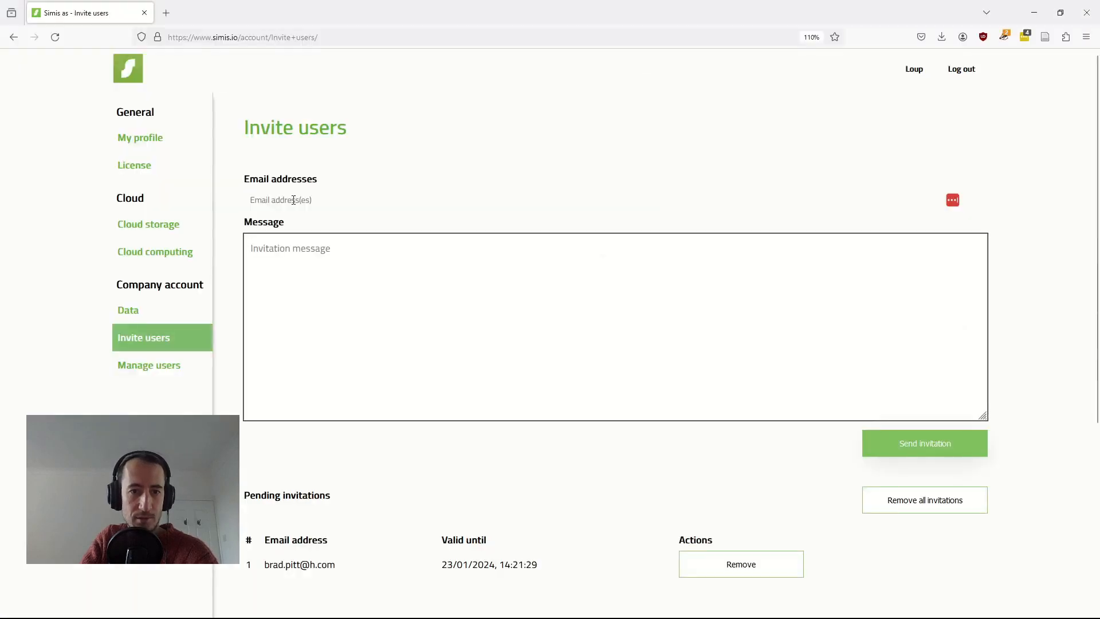
- Paste the ten comma-separated addresses, add the message 'Message', and send the invitations
left_click(299, 200)
key("ctrl+v")
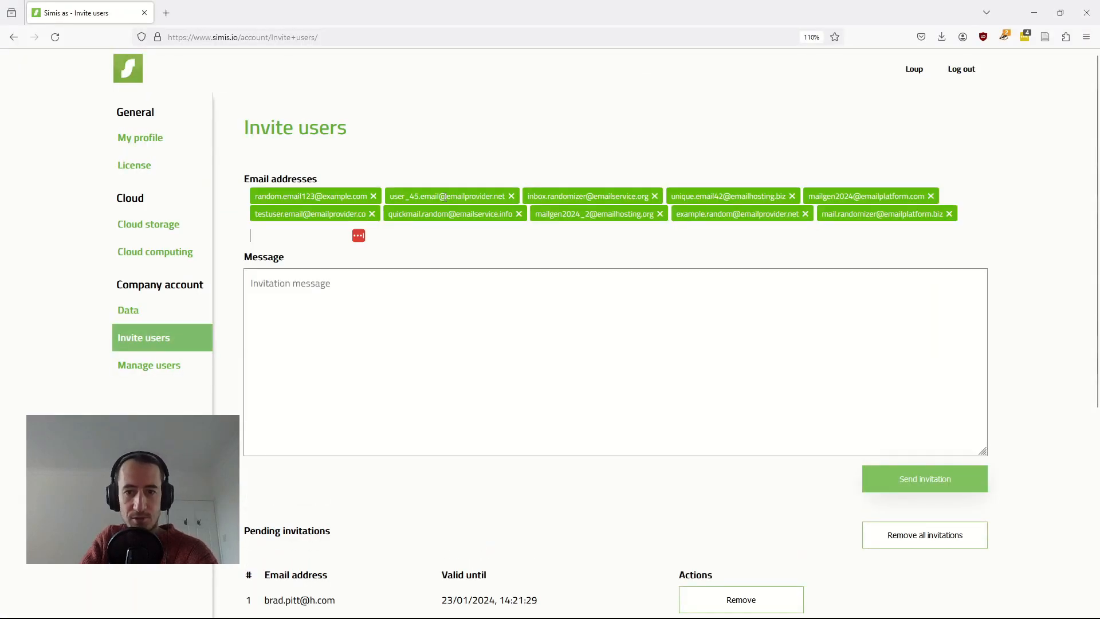
left_click(924, 479)
left_click(646, 353)
type("Message")
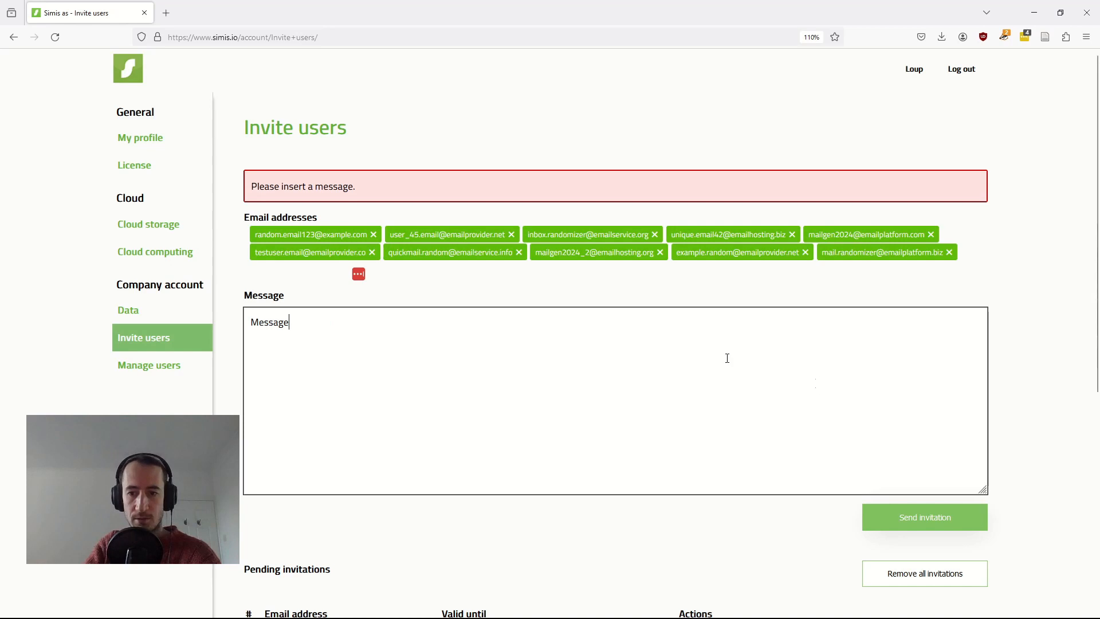
left_click(913, 518)
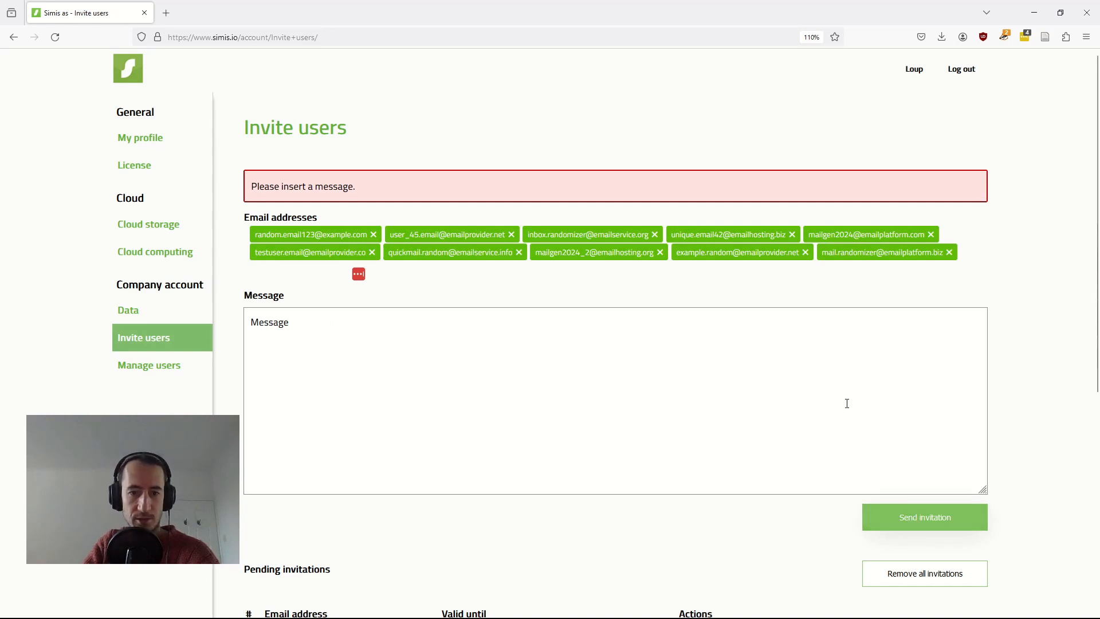
scroll(368, 213, "down", 10)
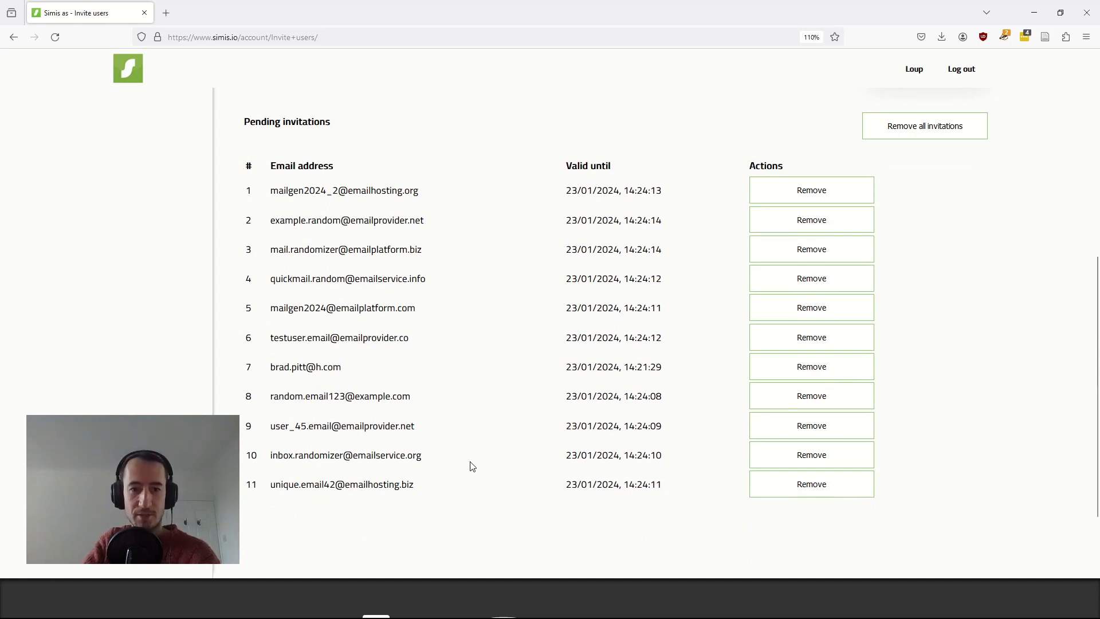
scroll(456, 496, "up", 7)
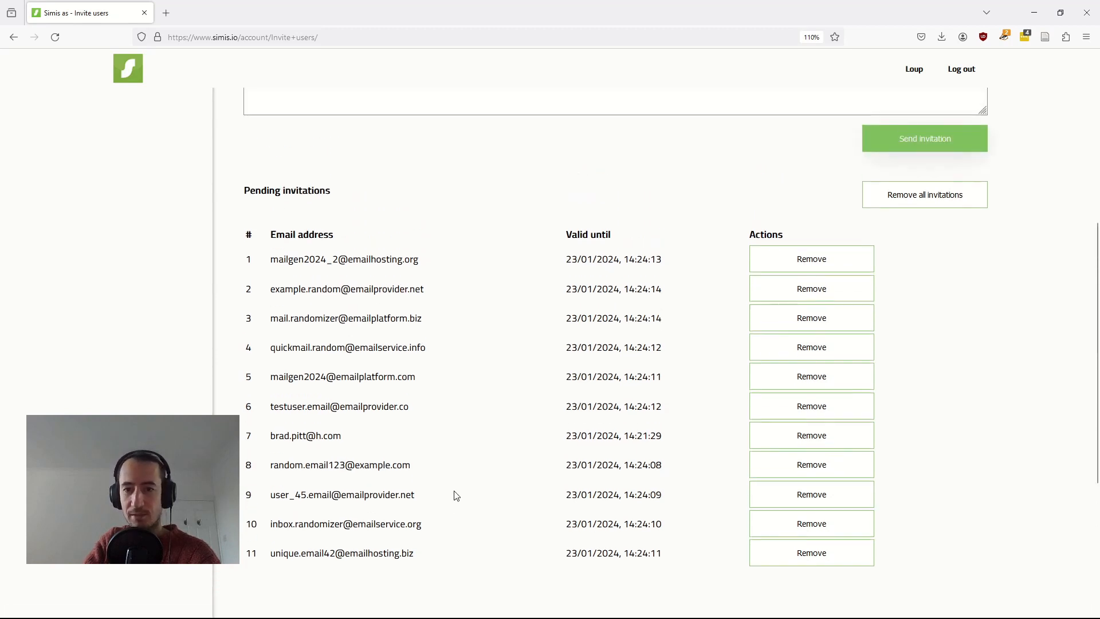